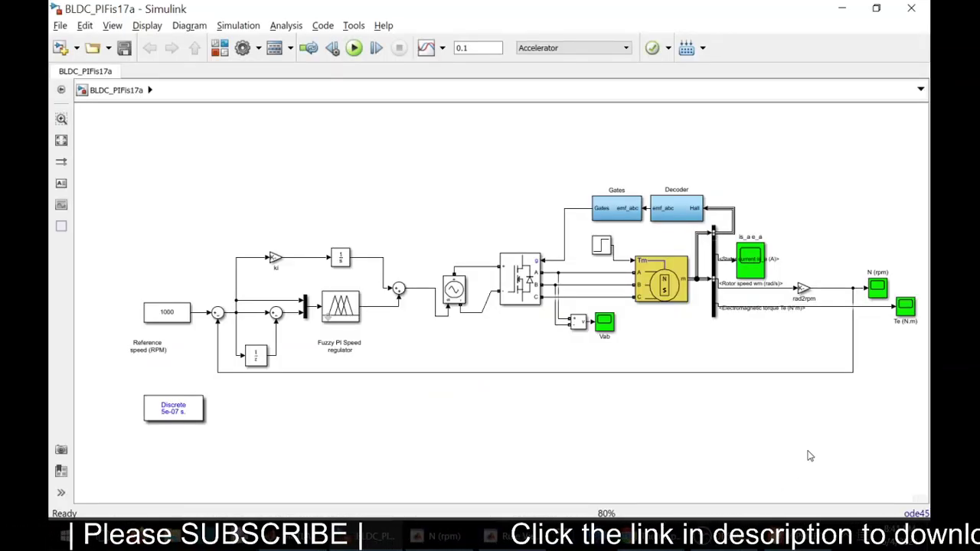
- Review the permanent magnet motor block's configuration, parameter and advanced tabs, then close it
left_click(664, 289)
double_click(665, 290)
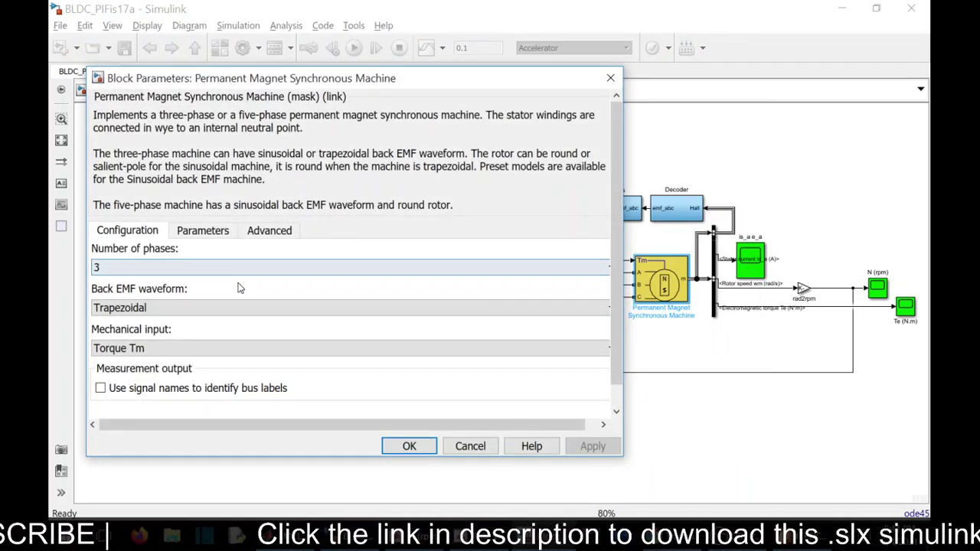
left_click(204, 232)
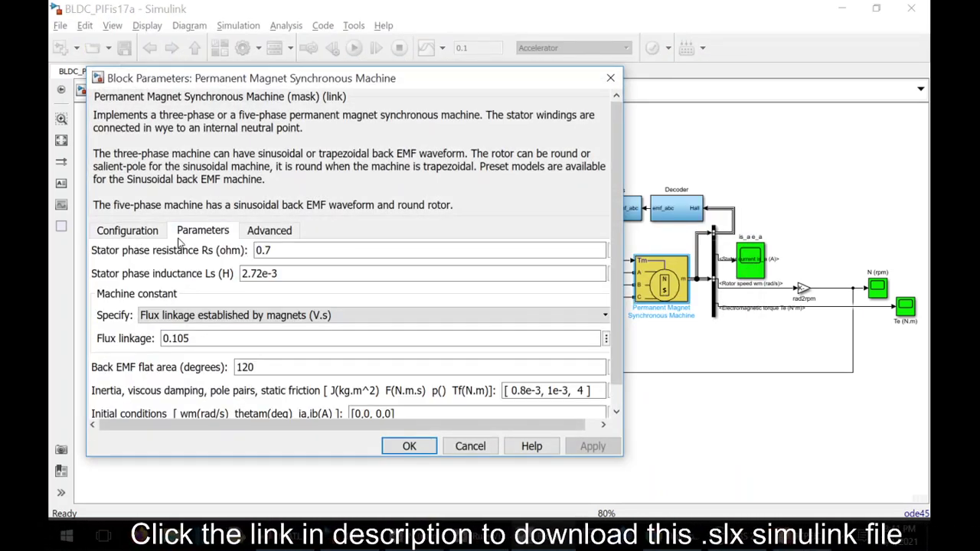
left_click(128, 233)
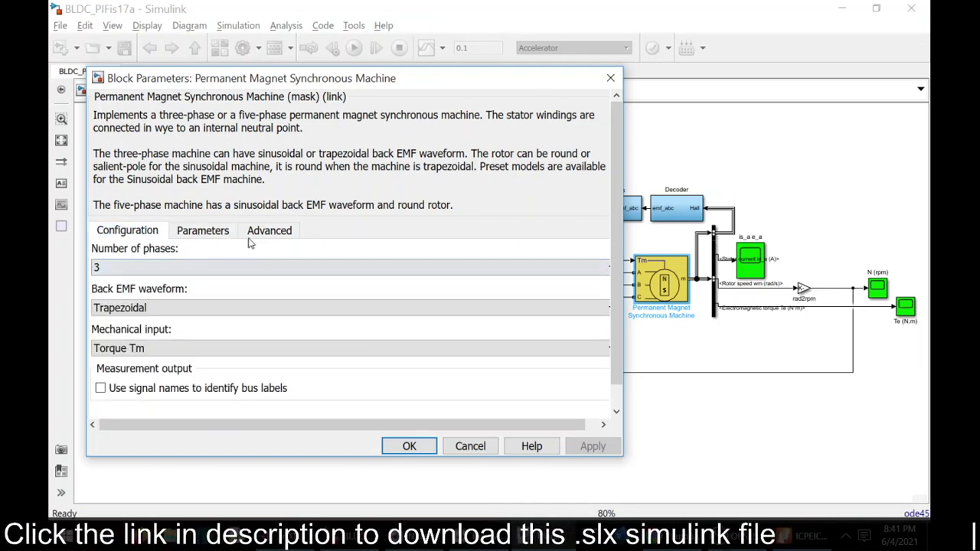
left_click_drag(331, 83, 354, 79)
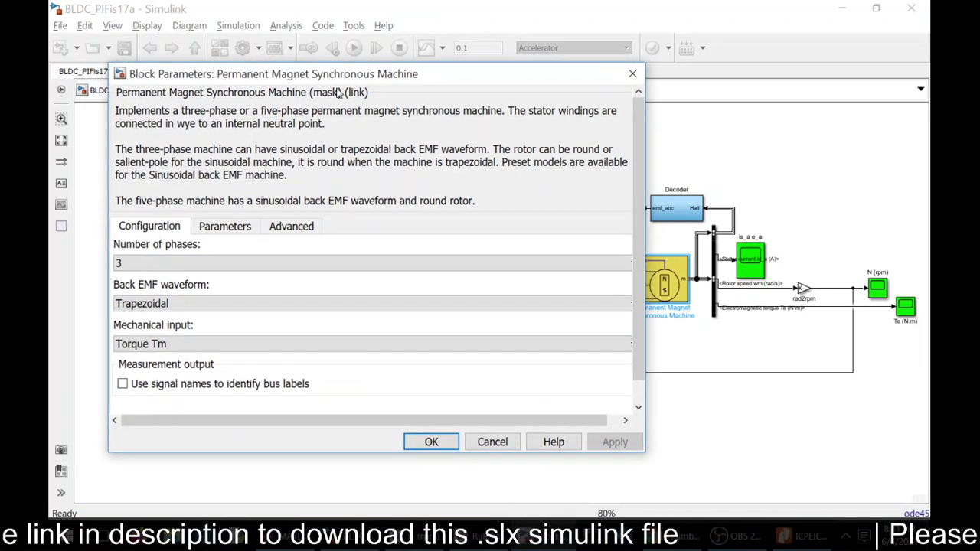
left_click(227, 223)
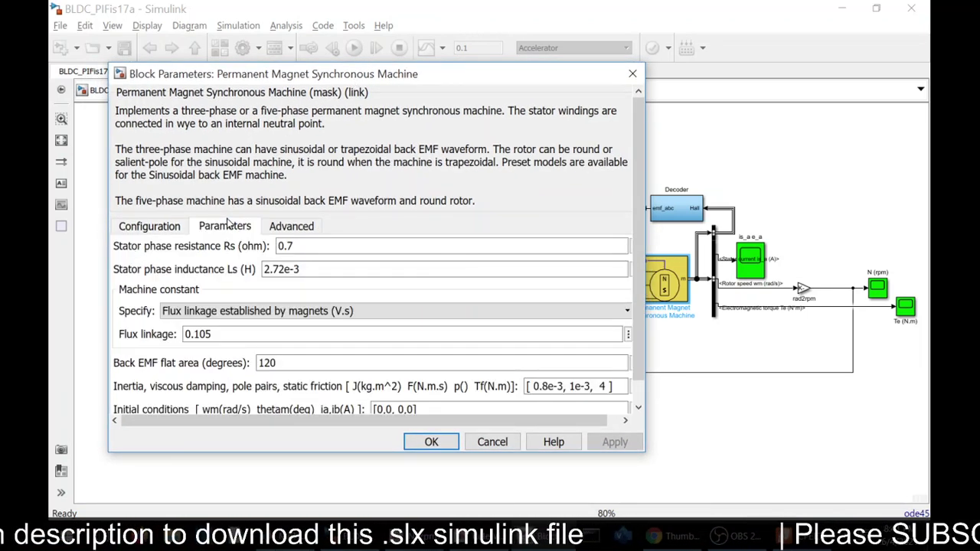
left_click(298, 227)
left_click(235, 231)
left_click(154, 229)
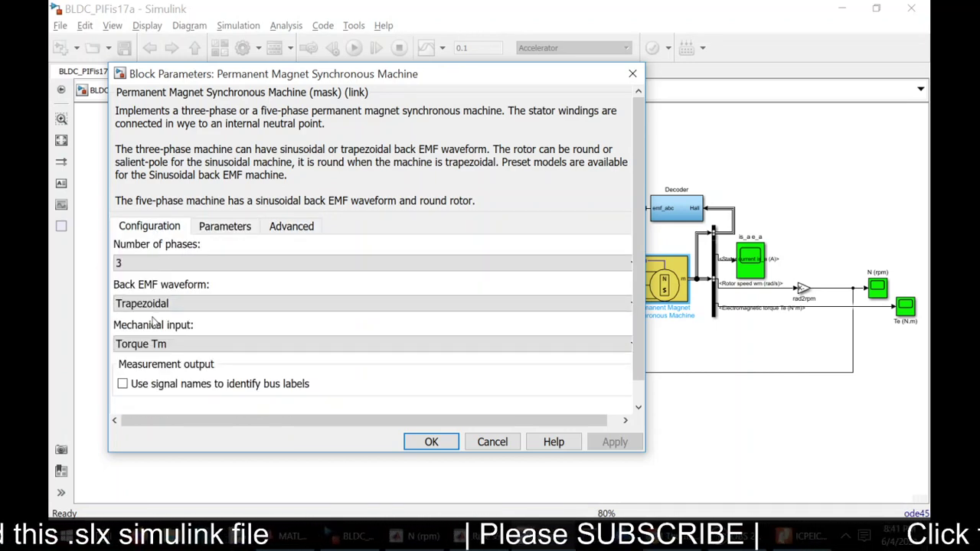
left_click(632, 74)
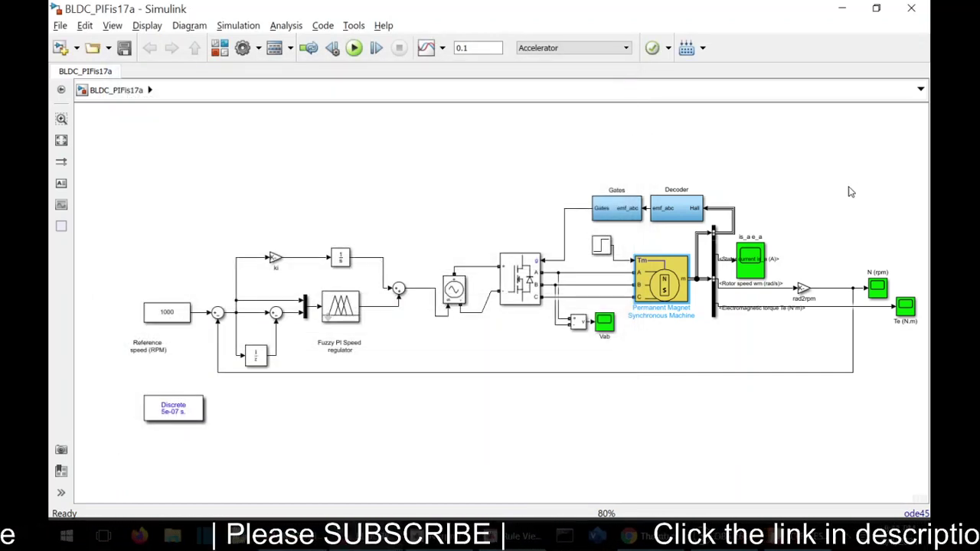
- Inspect the Universal Bridge block settings without changes
left_click(850, 192)
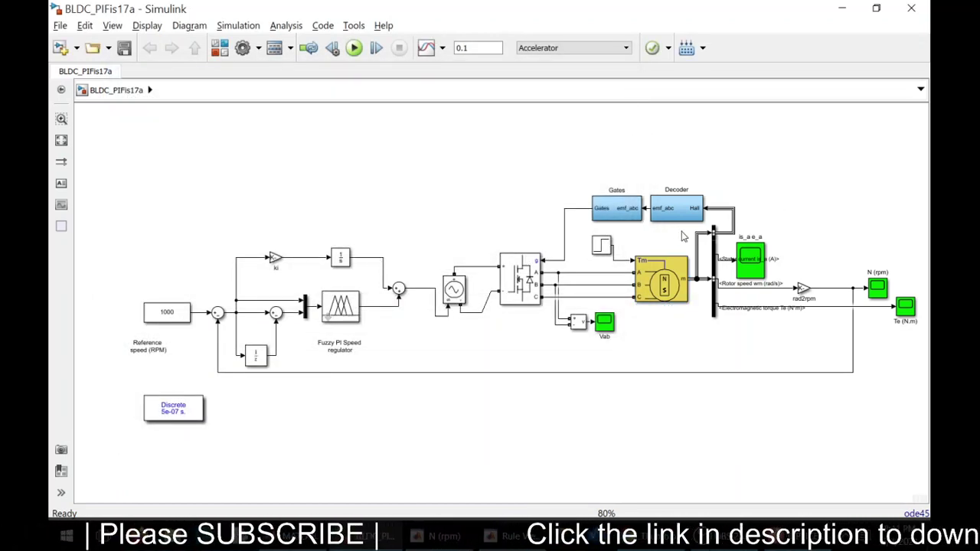
double_click(527, 302)
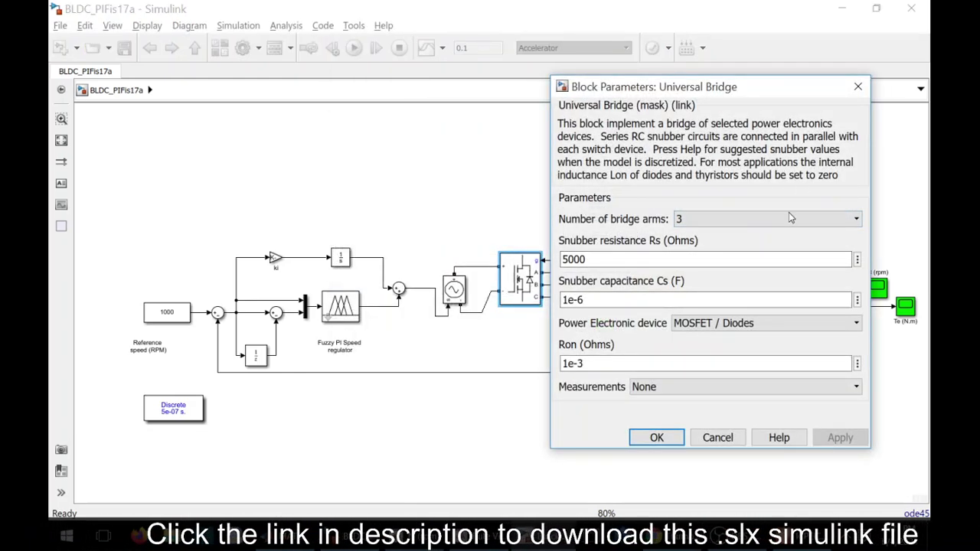
left_click(858, 87)
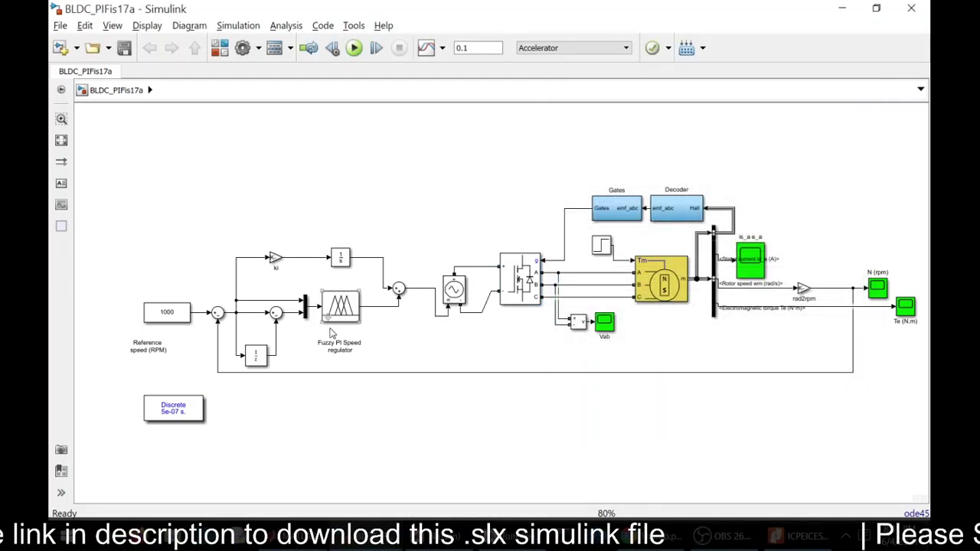
- Inspect the Decoder and Gates subsystem logic, then select the 1000 rpm reference block
double_click(689, 208)
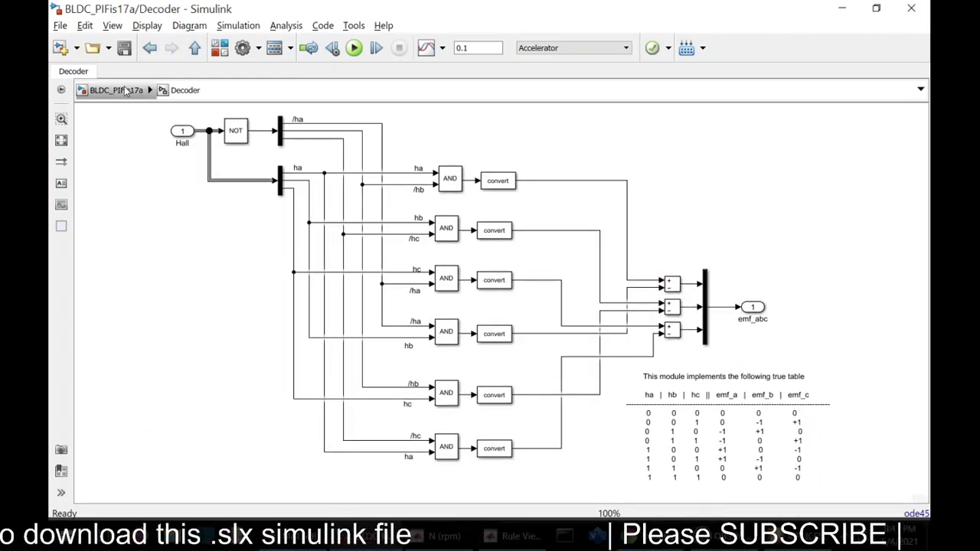
left_click(127, 90)
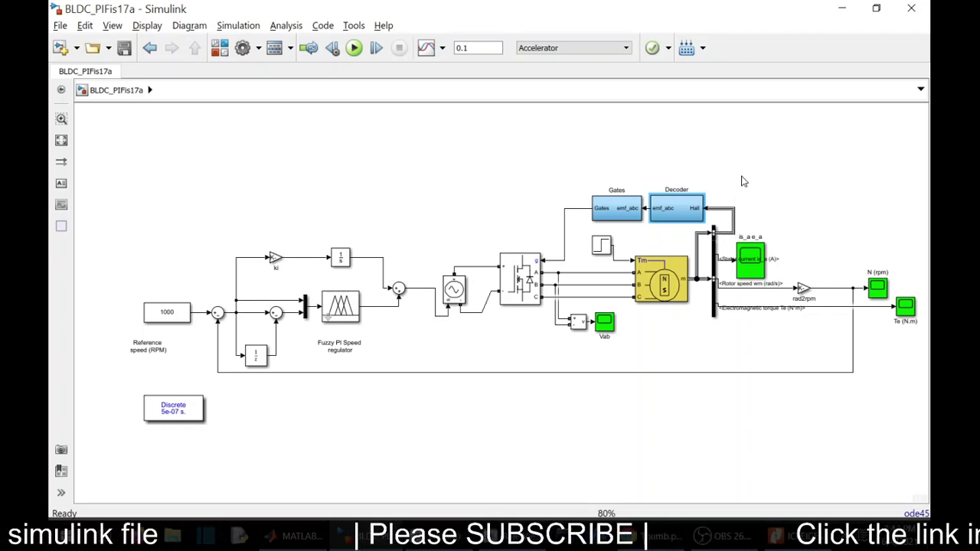
double_click(674, 212)
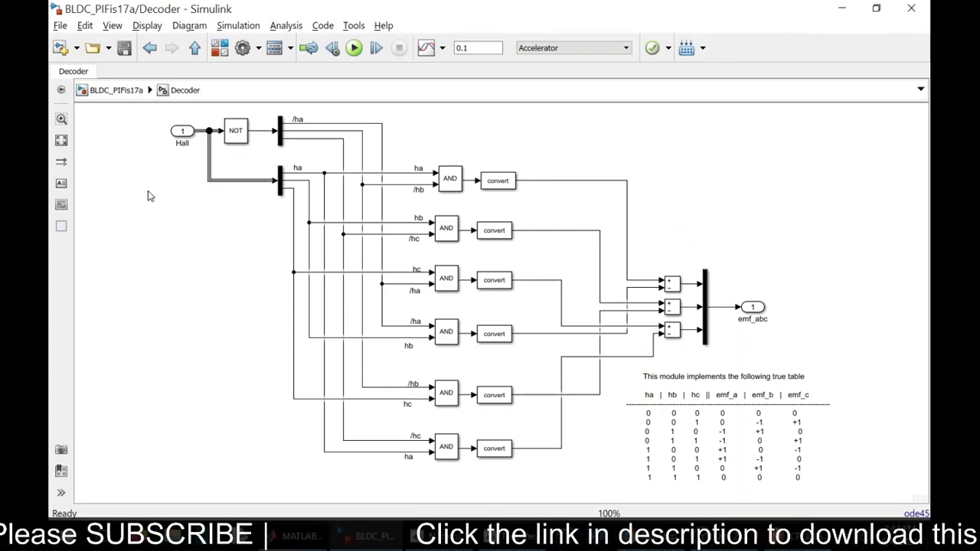
left_click(119, 91)
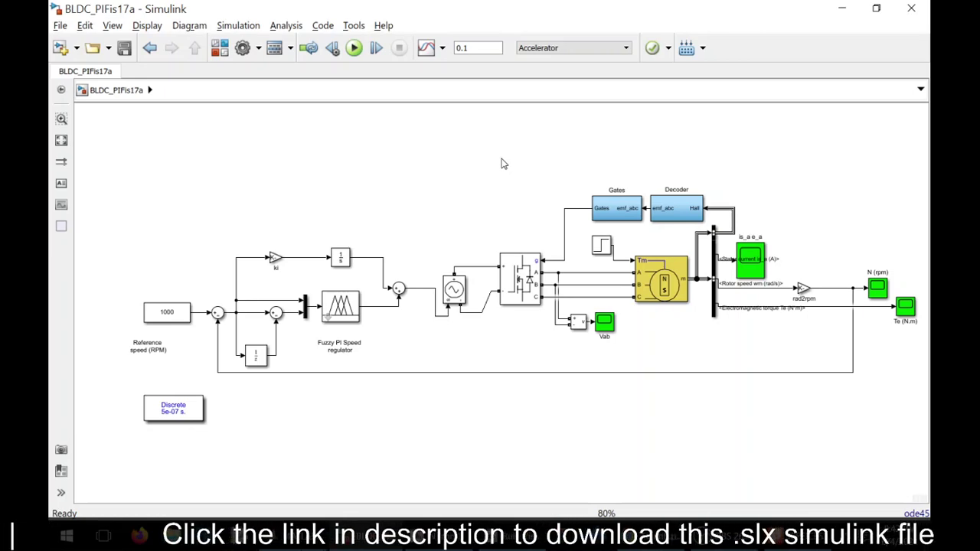
double_click(611, 213)
left_click(554, 406)
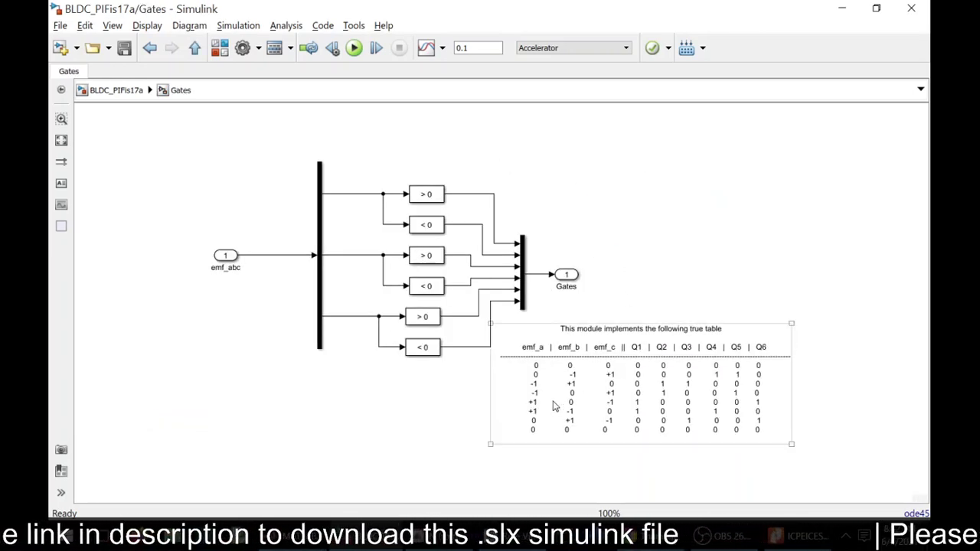
left_click(118, 91)
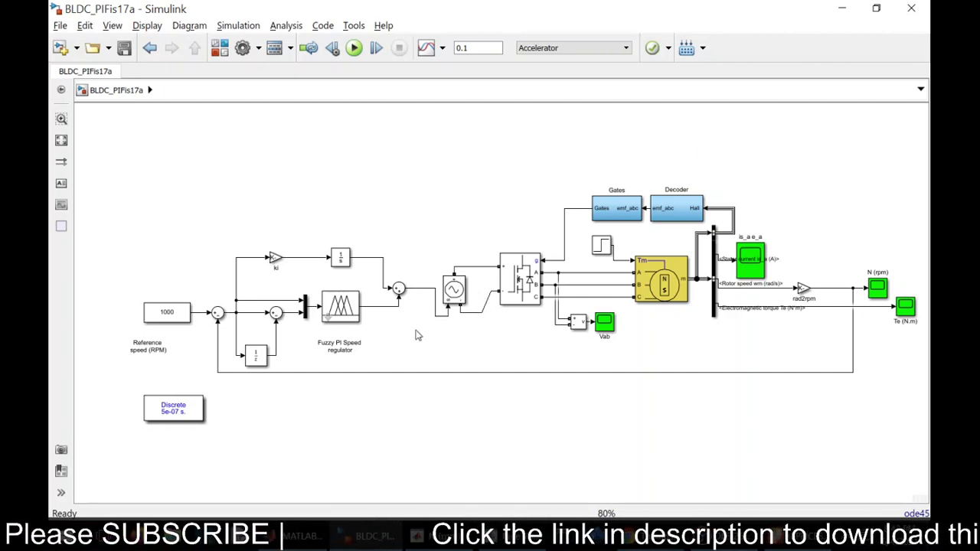
left_click(178, 318)
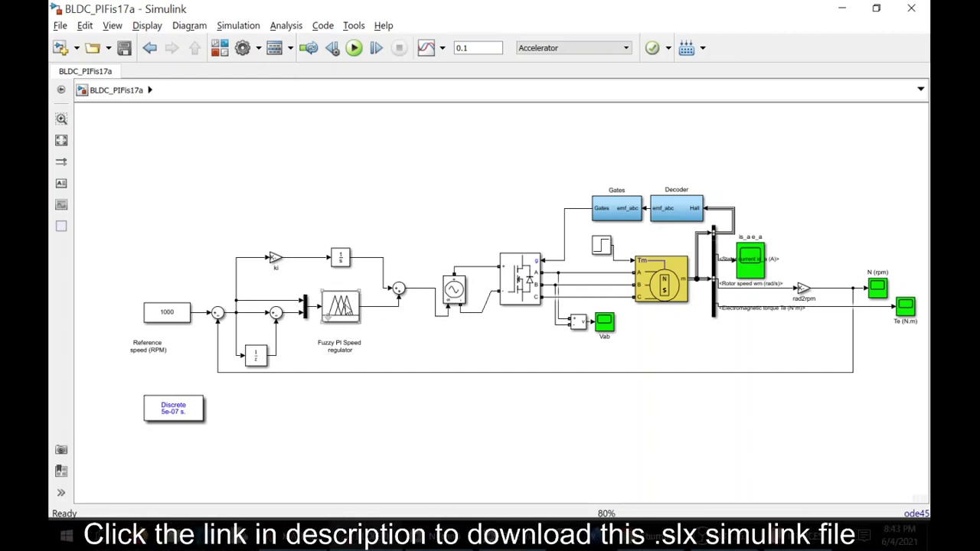
- Review the fuzzy PI controller settings unchanged, then run the BLDC_PIFis17a simulation
double_click(344, 308)
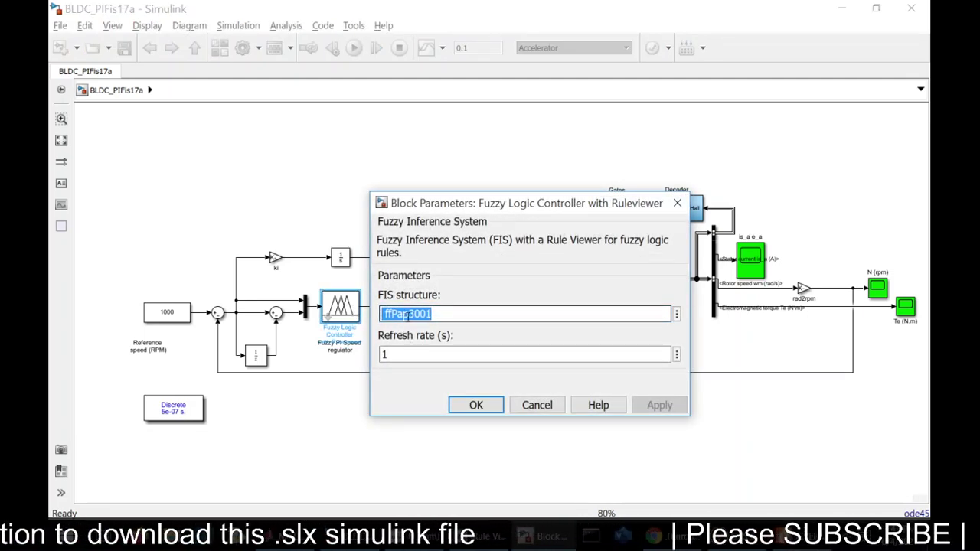
left_click(476, 406)
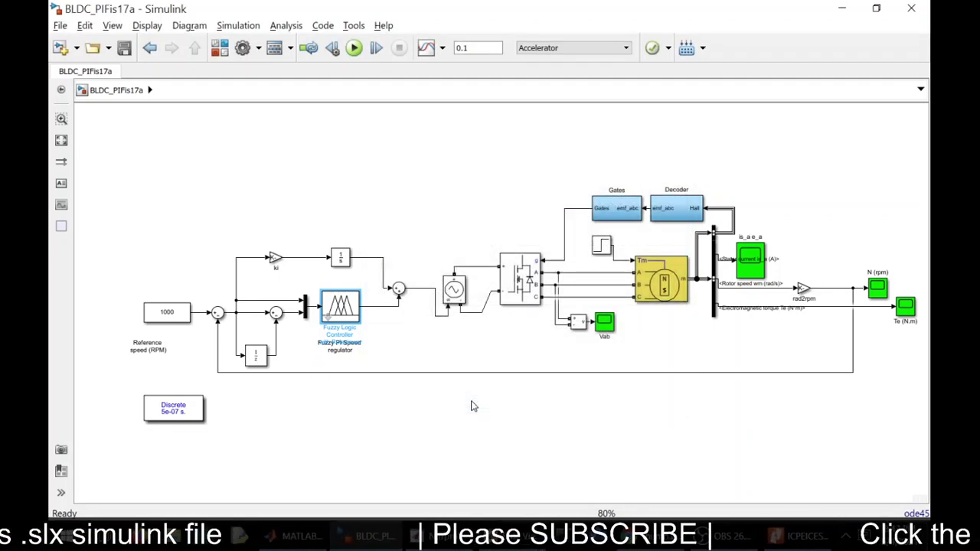
left_click(294, 536)
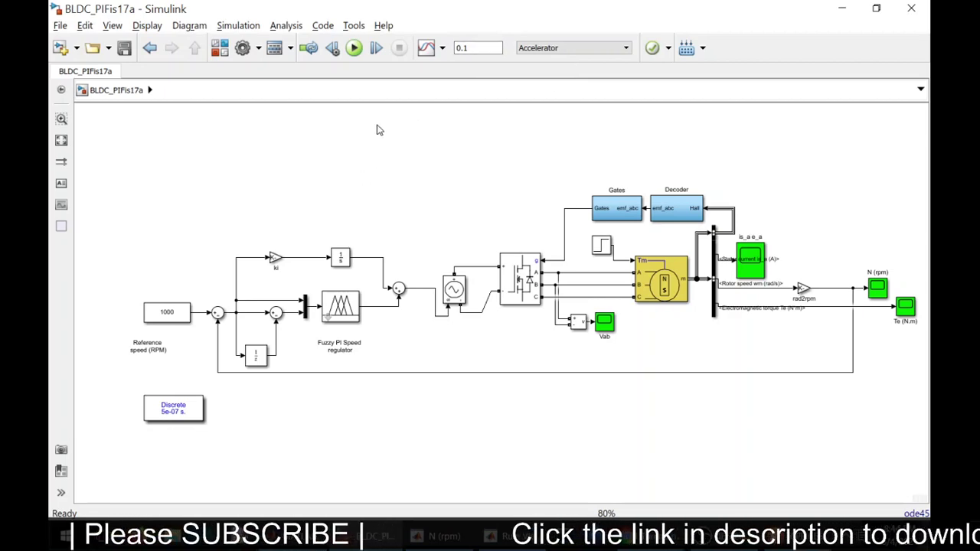
left_click(354, 48)
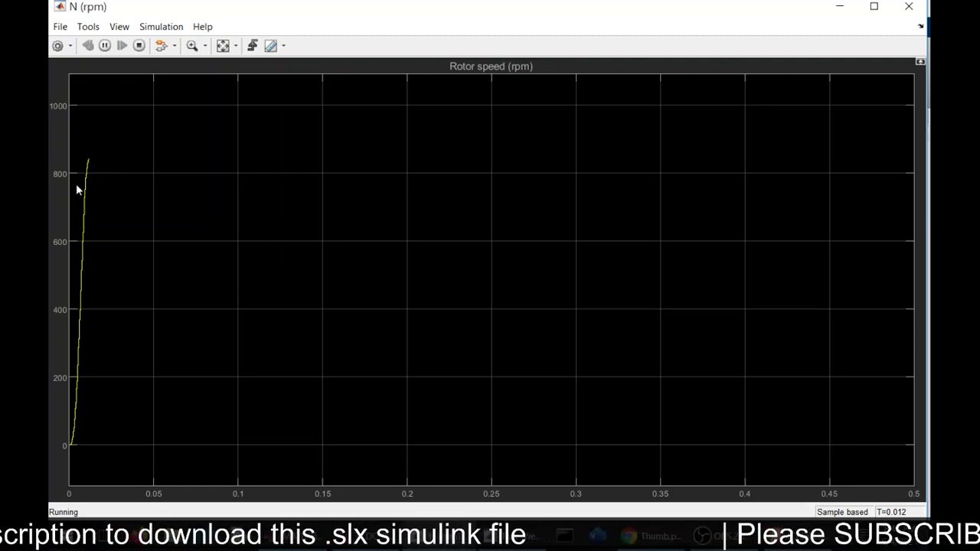
- Autoscale the N (rpm) scope to confirm the speed settles at 1000 rpm, then minimize it
left_click(563, 536)
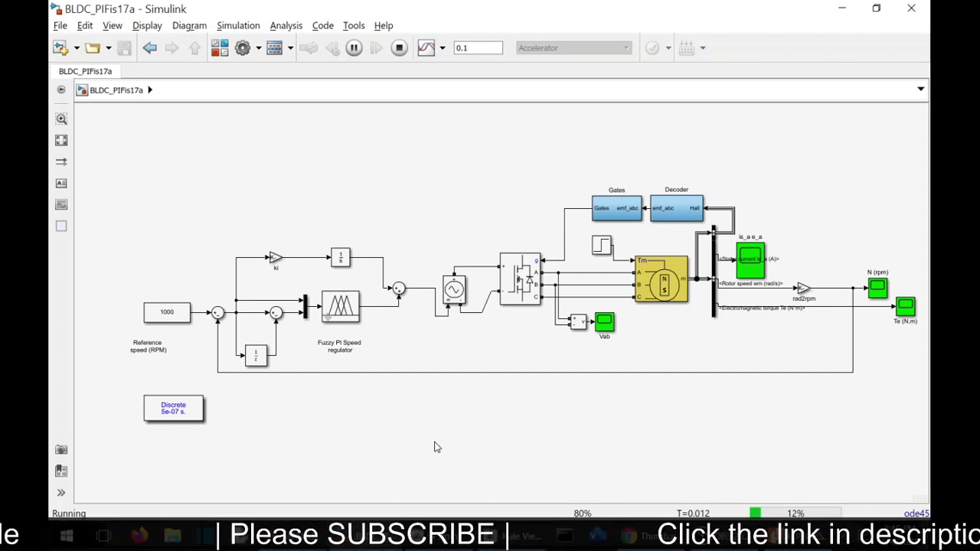
mouse_move(440, 536)
left_click(504, 468)
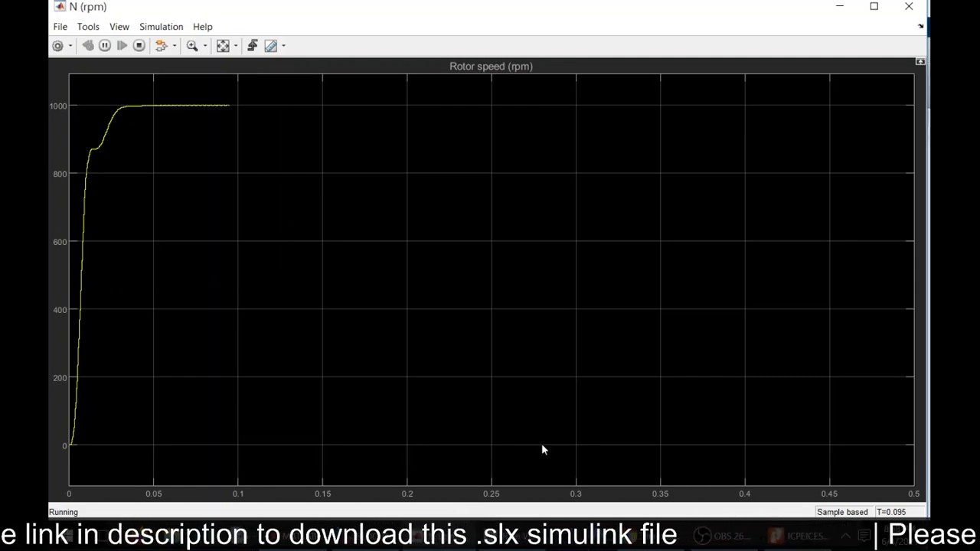
key("alt+Tab")
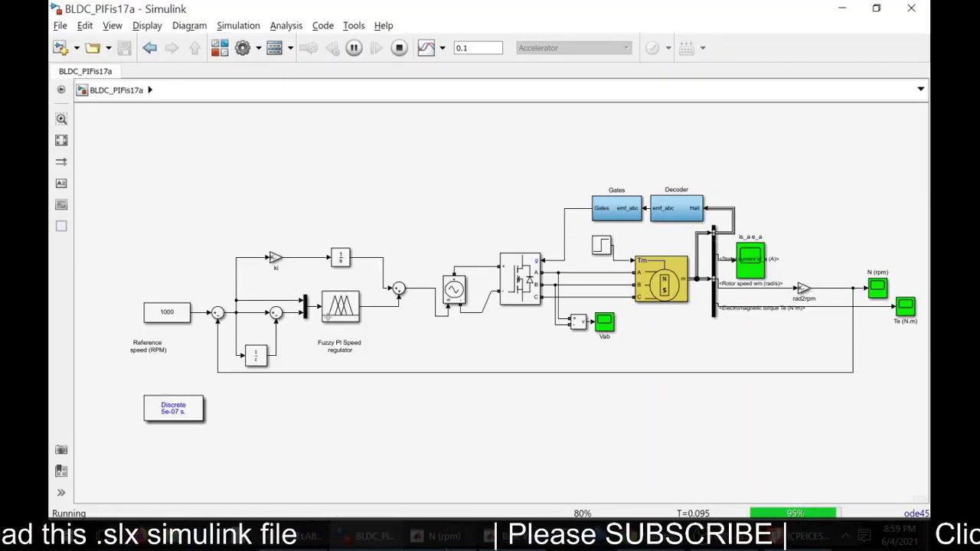
key("alt+Tab")
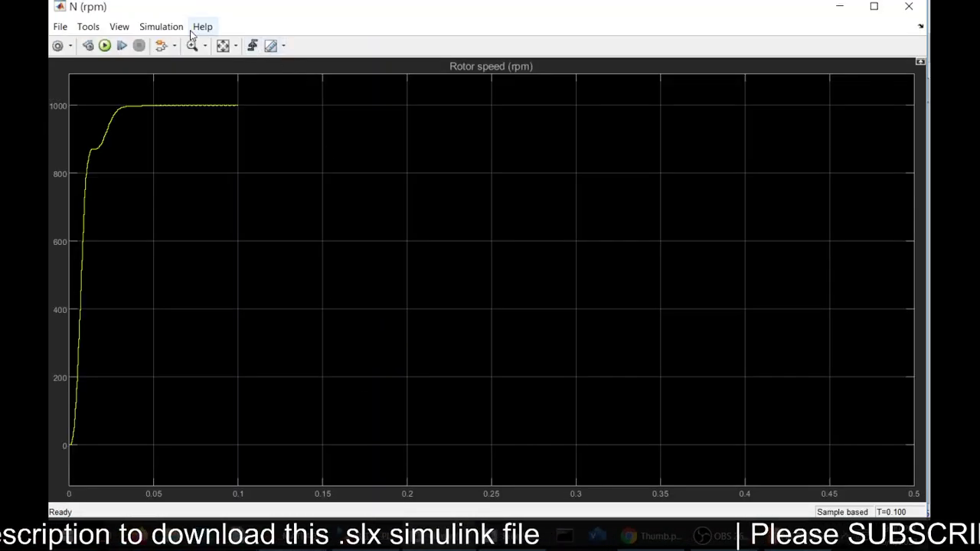
left_click(222, 46)
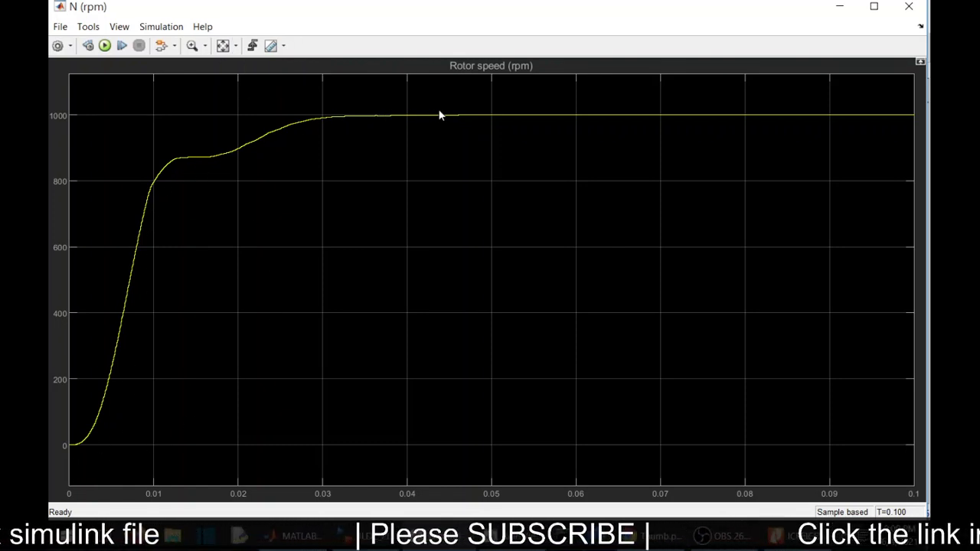
double_click(508, 6)
left_click_drag(506, 17, 589, 23)
left_click(880, 23)
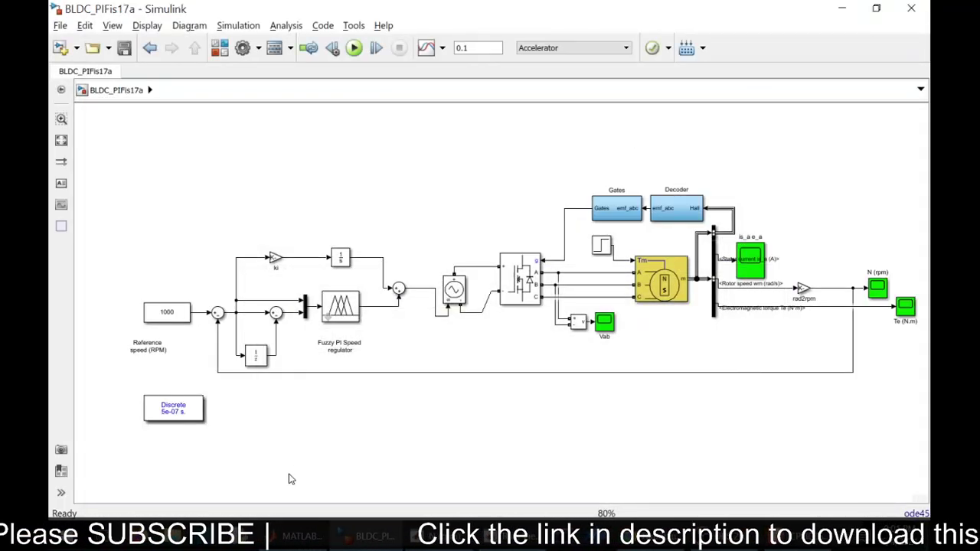
- Open Fuzzy Logic Designer with 'fuzzy' and attempt a workspace import of 'ff', dismissing the invalid-FIS error
left_click(306, 536)
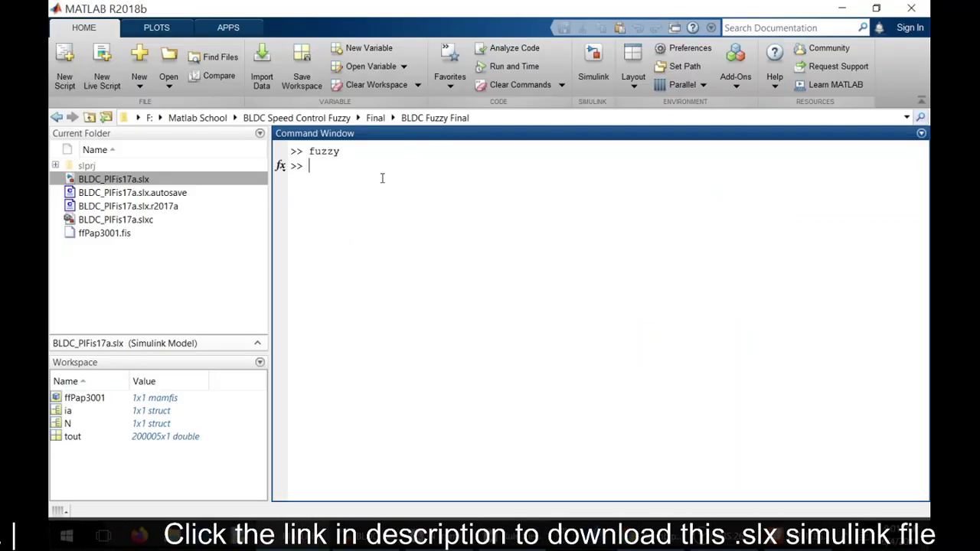
key("Up")
key("Return")
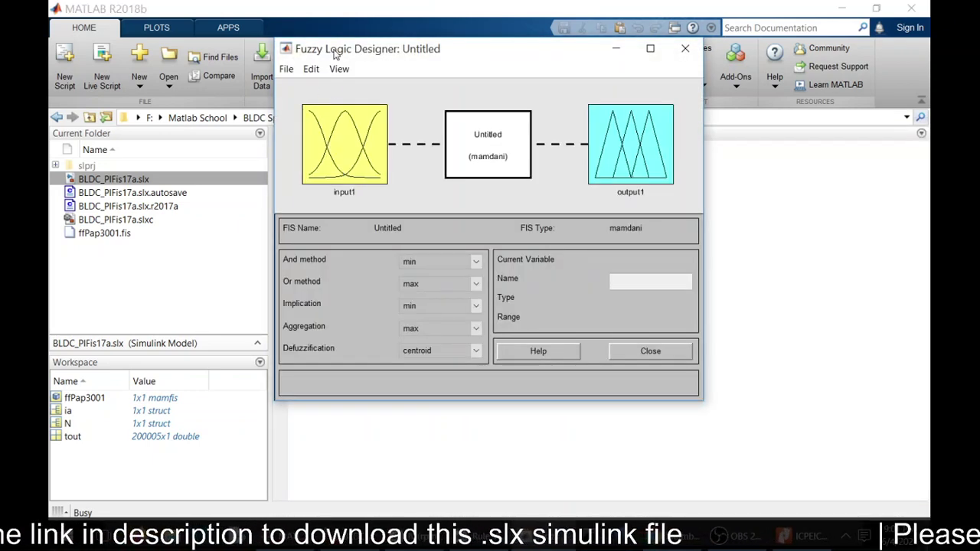
left_click(285, 69)
mouse_move(345, 103)
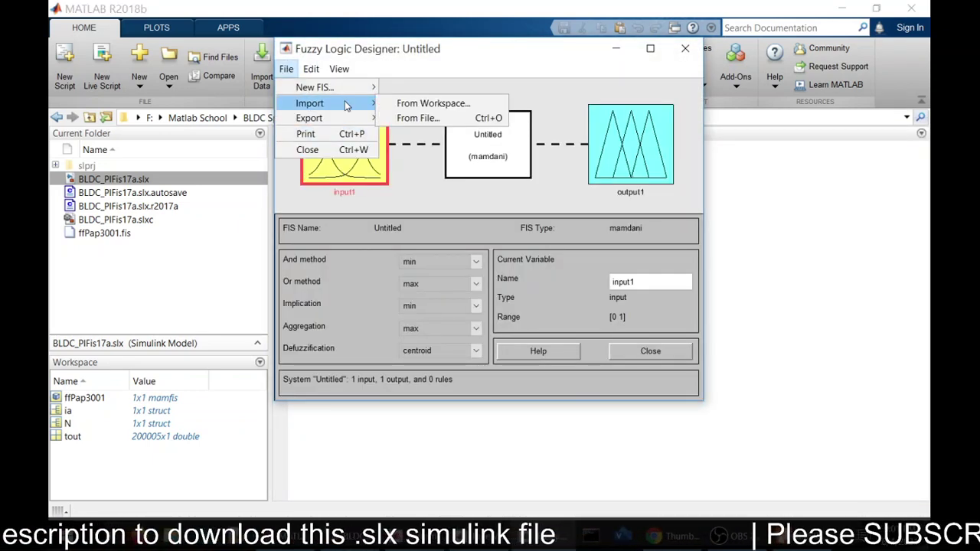
left_click(443, 105)
left_click_drag(536, 237, 468, 232)
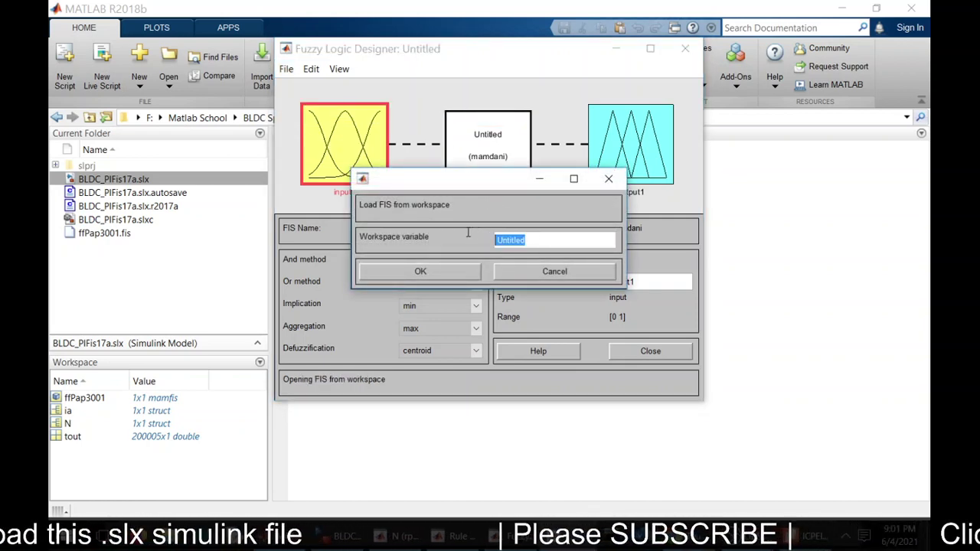
type("ffpap3001")
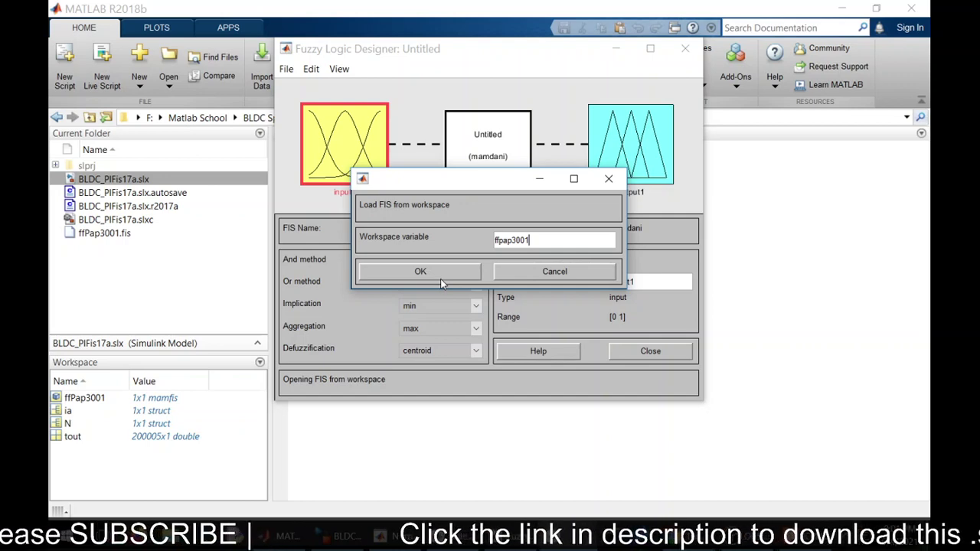
left_click(440, 279)
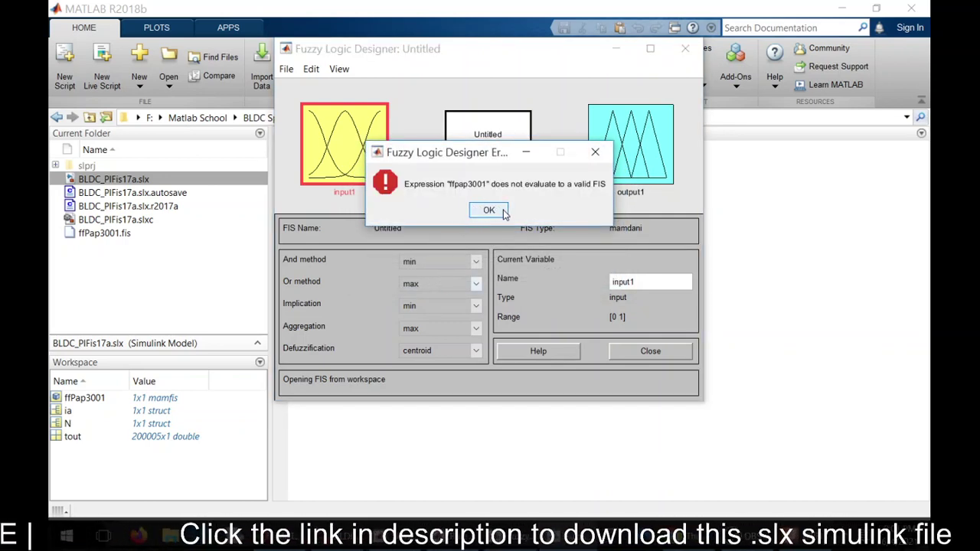
left_click(488, 210)
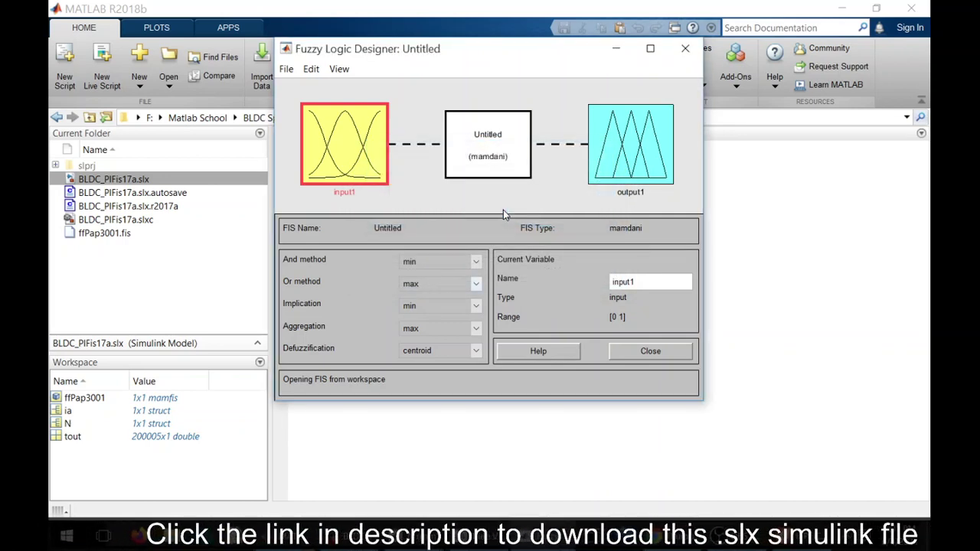
- Import the ffPap3001 fuzzy system from the workspace
left_click(286, 69)
mouse_move(337, 104)
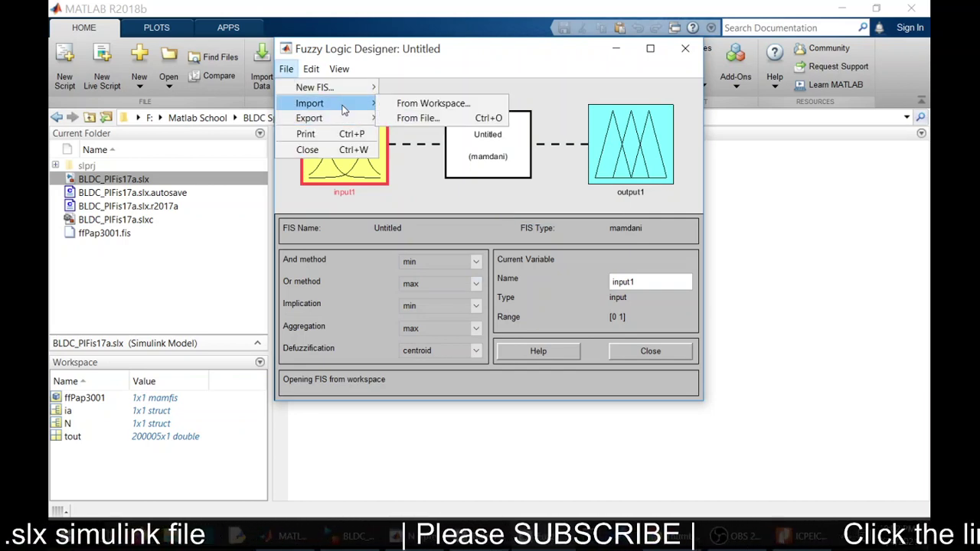
left_click(417, 105)
left_click_drag(539, 243, 481, 233)
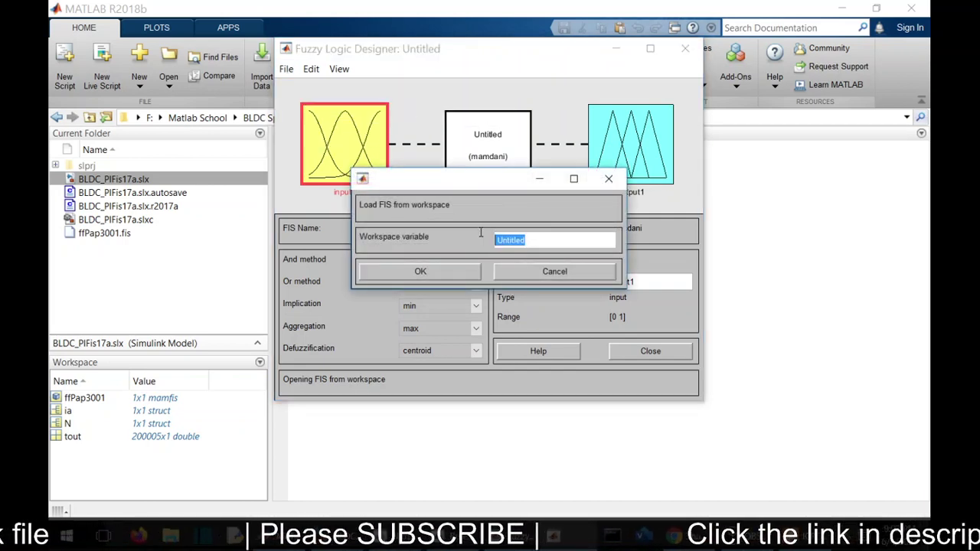
type("ff")
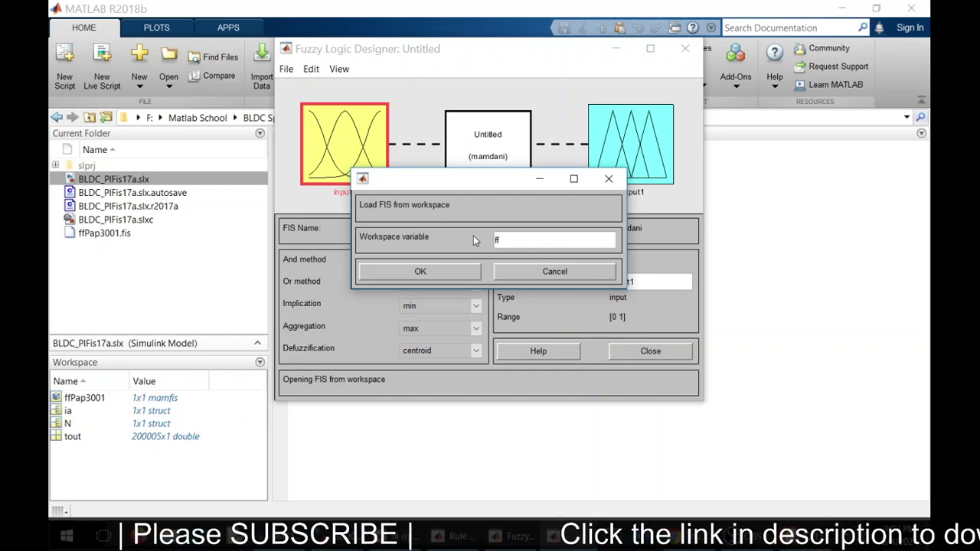
type("Pa")
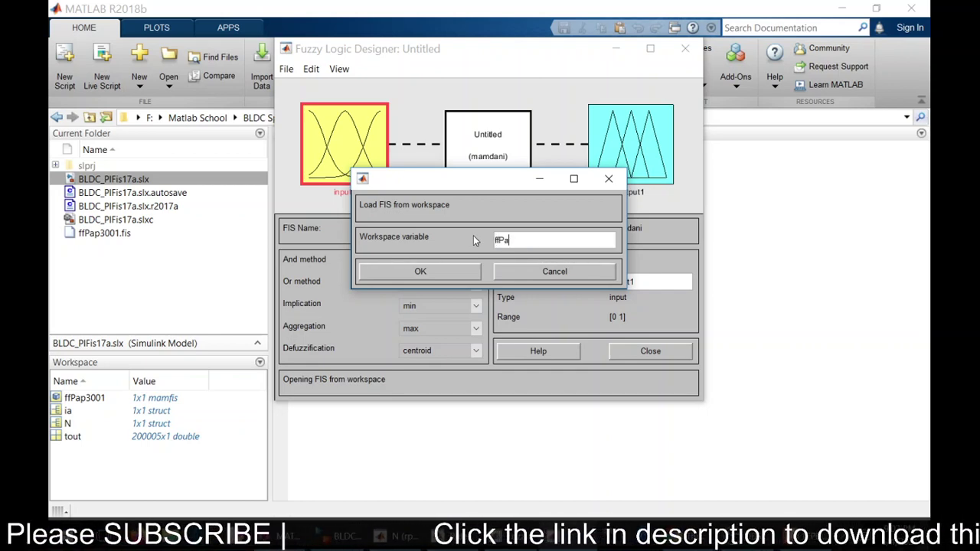
type("p300")
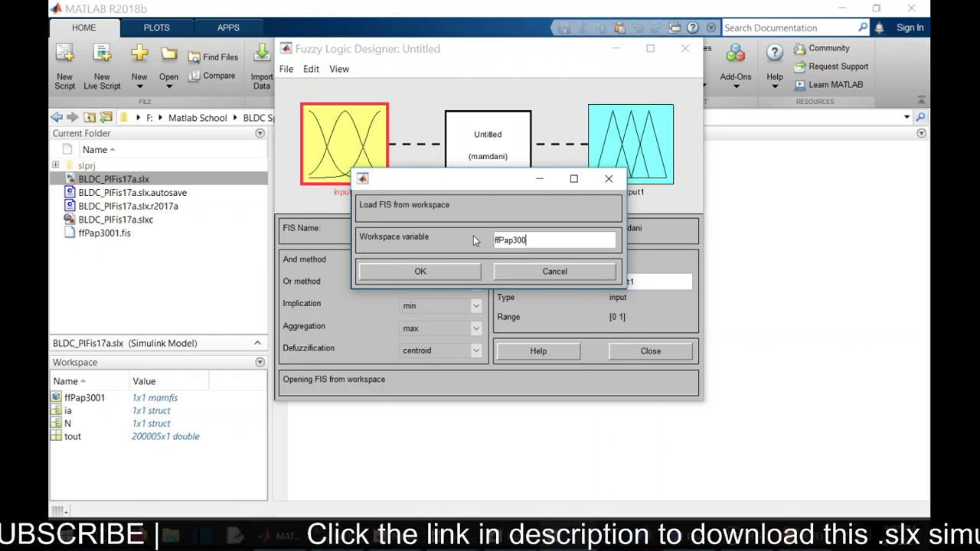
type("1")
left_click(467, 272)
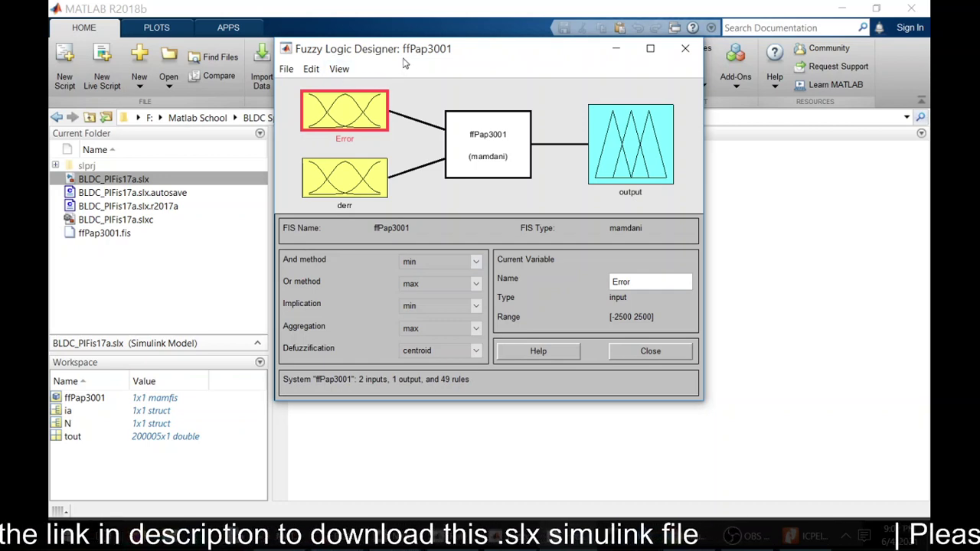
double_click(347, 118)
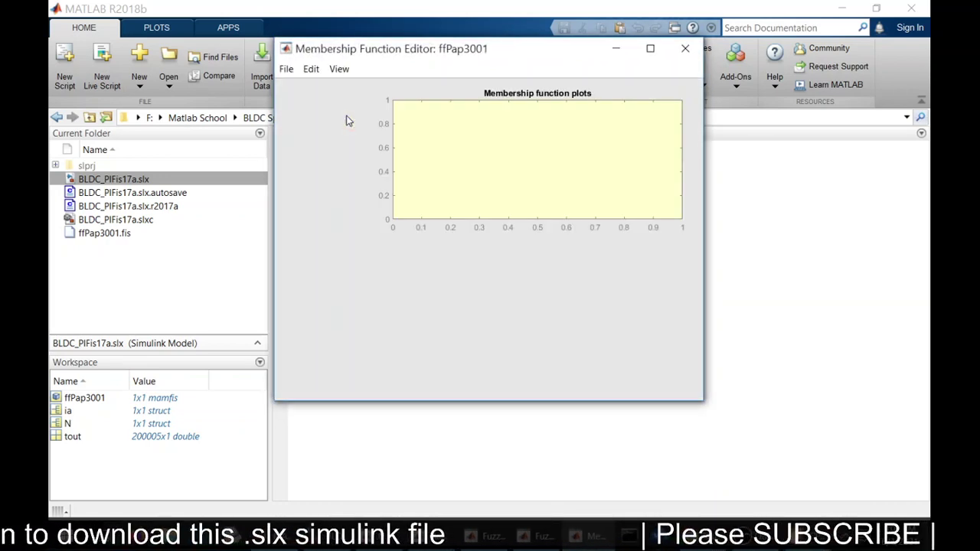
left_click_drag(416, 49, 565, 74)
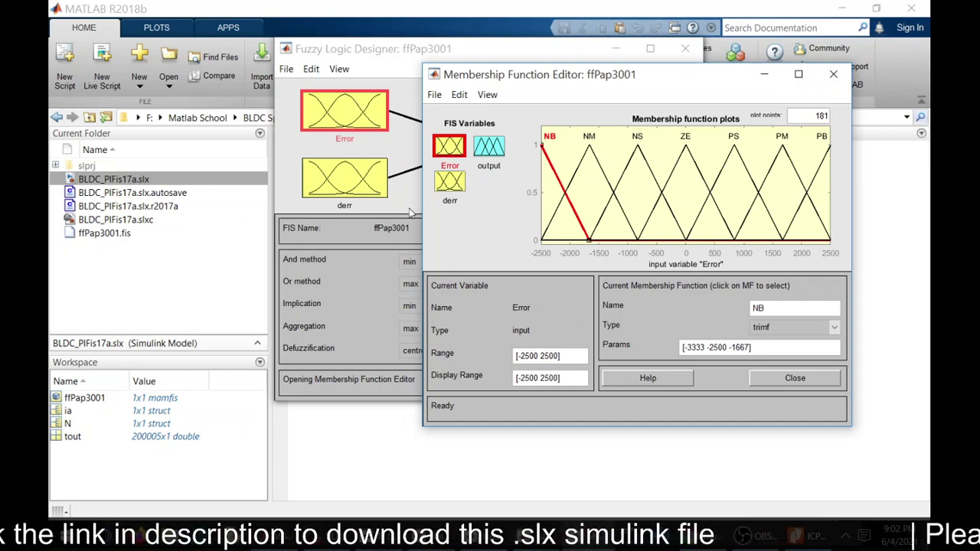
double_click(369, 184)
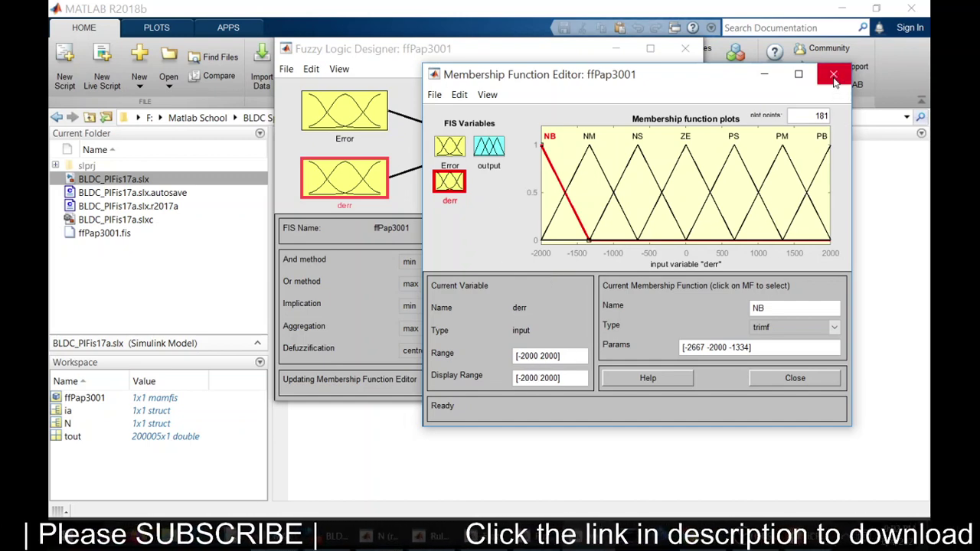
left_click(489, 147)
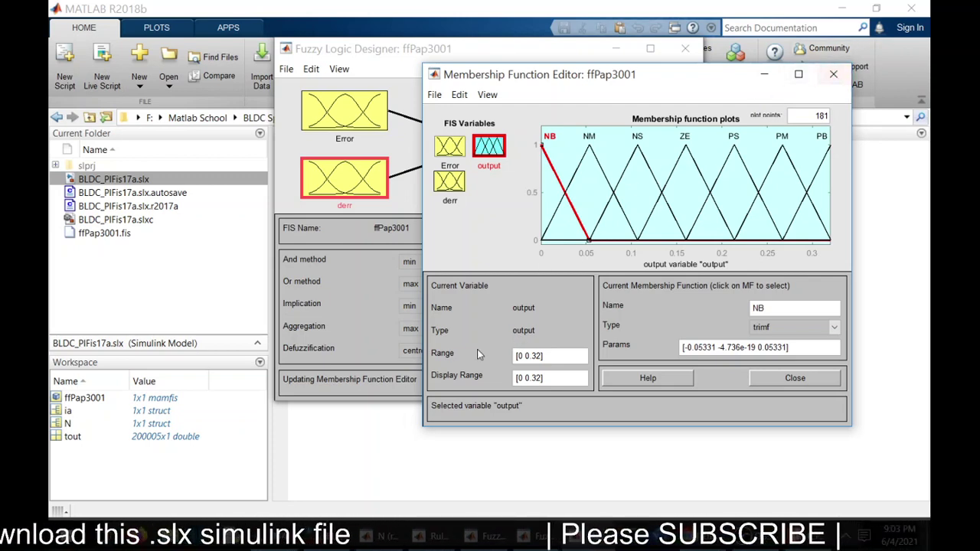
- Close the Membership Function Editor and return to the BLDC_PIFis17a model window
key("alt+F4")
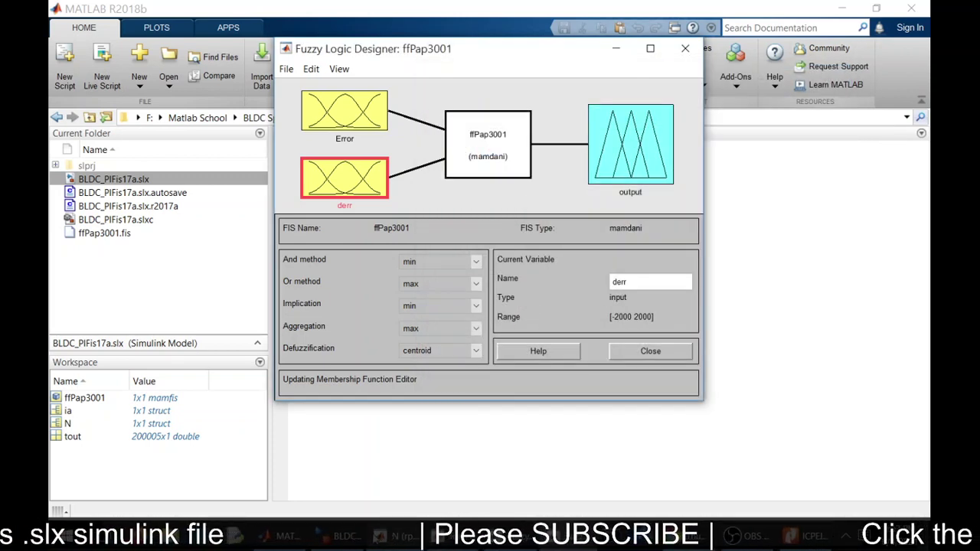
key("alt+Tab")
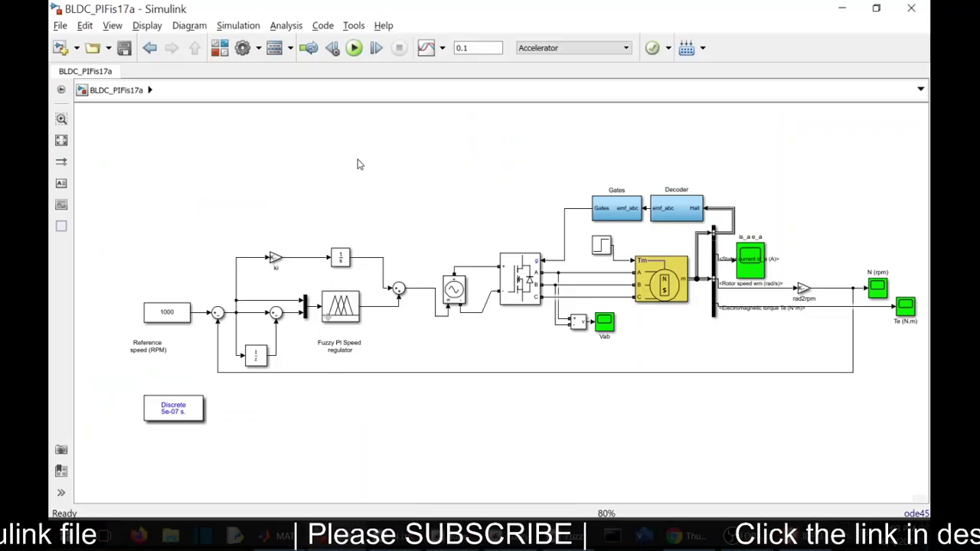